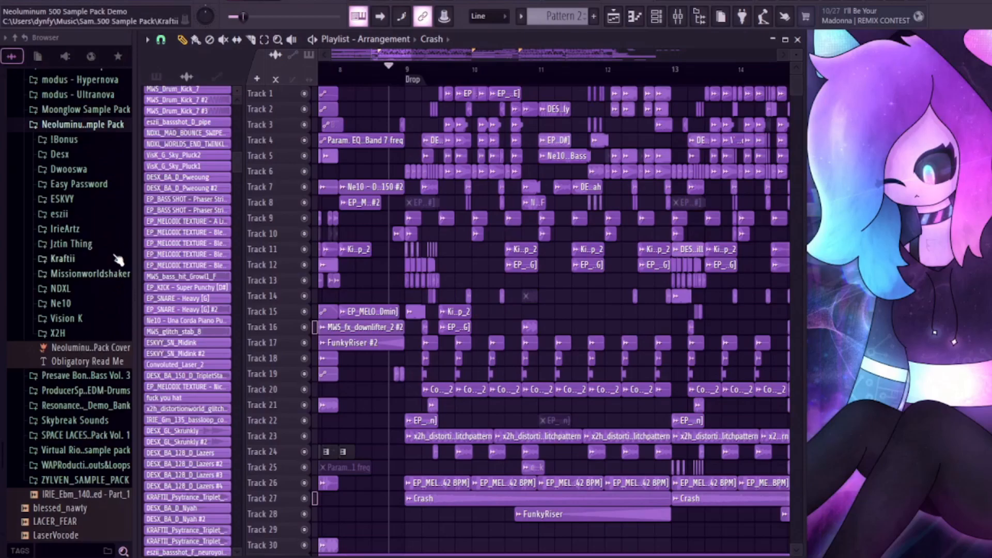
# Open the Parametric EQ 2 of 150_D_WompingHighpassed and pull band 4 down to cut the mids.
pyautogui.scroll(1, 118, 220)
pyautogui.scroll(5, 437, 372)
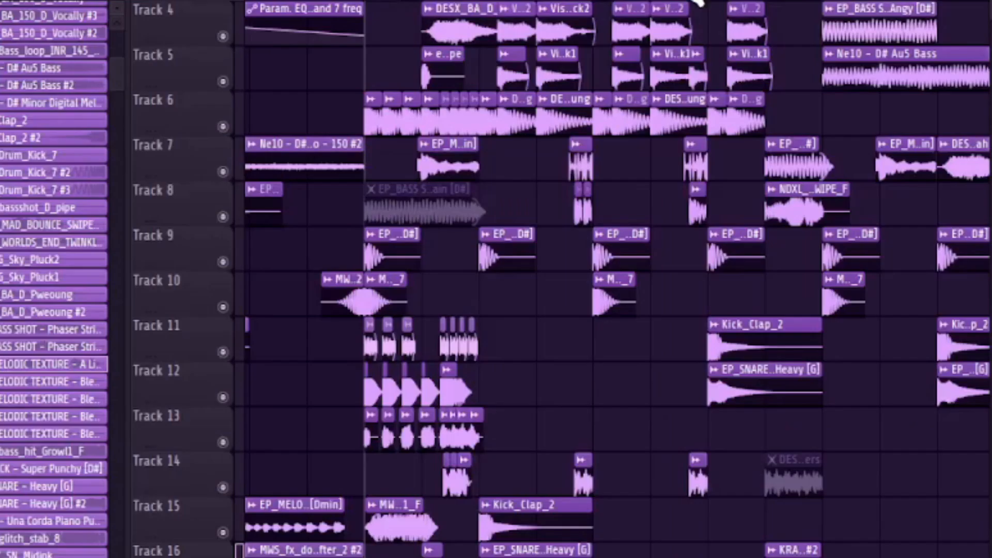
pyautogui.scroll(3, 379, 335)
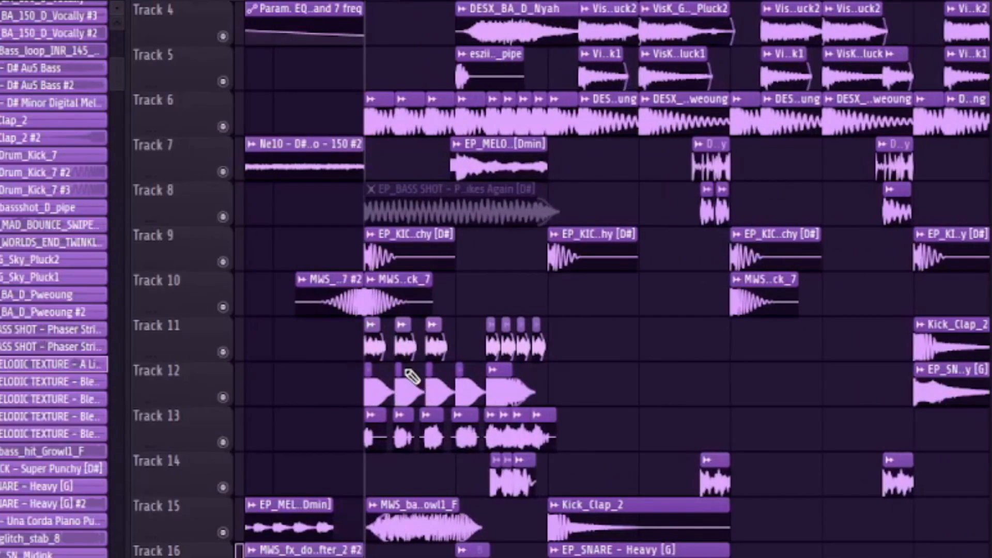
pyautogui.doubleClick(403, 370)
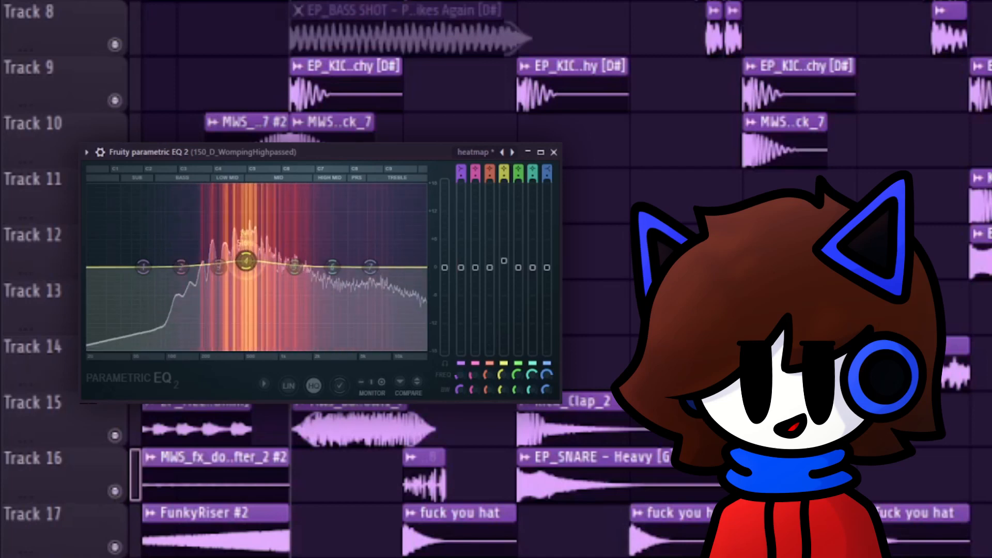
pyautogui.moveTo(246, 261); pyautogui.dragTo(244, 345)
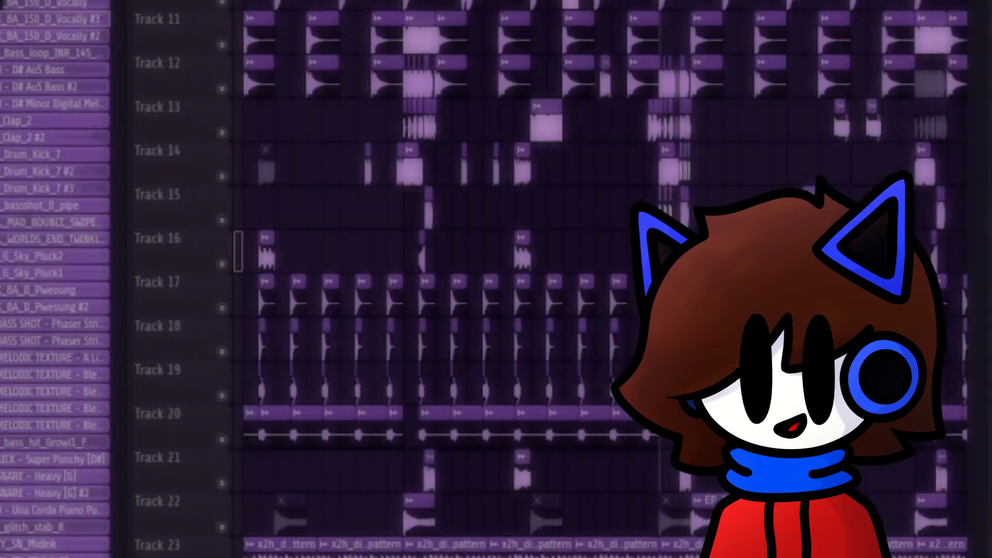
# Solo Track 29 with the DESX_FX_150_D#min_Watery clip and play it.
pyautogui.scroll(-8, 599, 310)
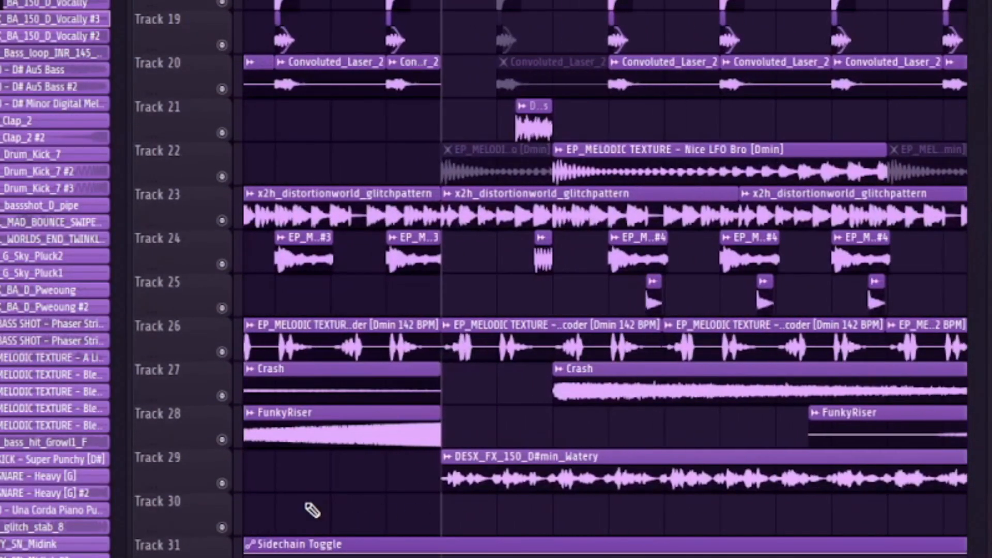
pyautogui.rightClick(223, 483)
pyautogui.press('space')
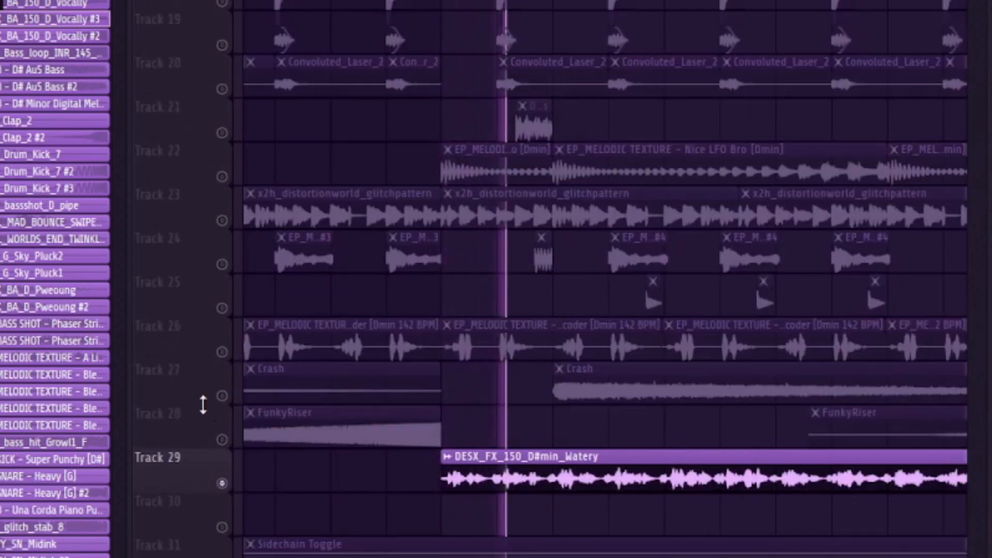
# Solo Track 26's melodic texture, Track 23's x2h_distortionworld_glitchpattern and Track 24 one after another to hear each alone.
pyautogui.rightClick(223, 352)
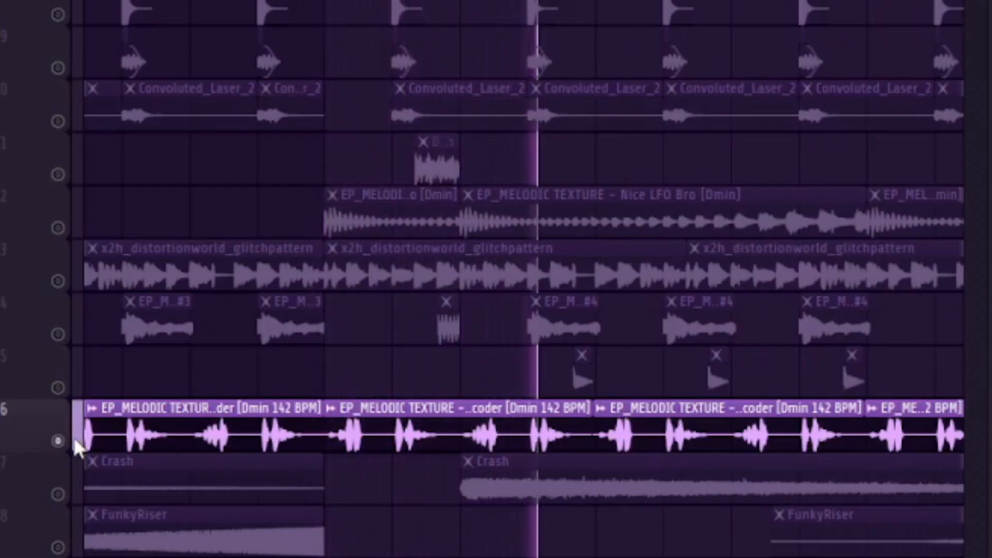
pyautogui.rightClick(66, 290)
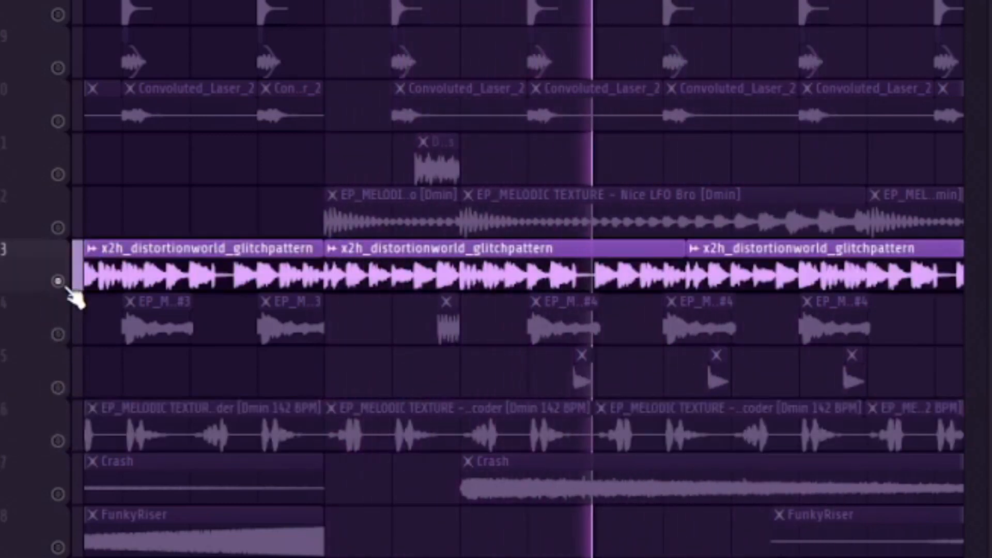
pyautogui.rightClick(58, 334)
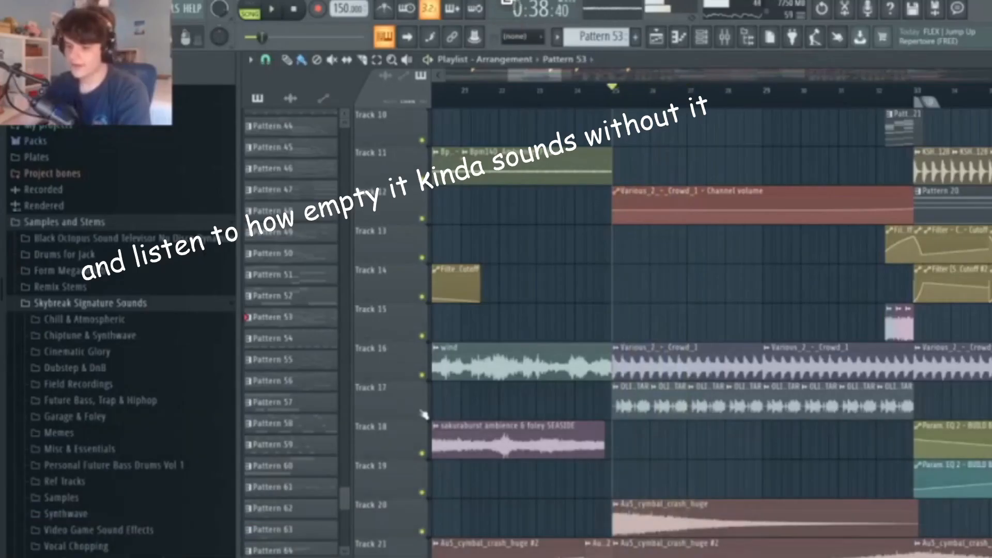
# Mute Track 17 to hear the section without its clips.
pyautogui.click(422, 414)
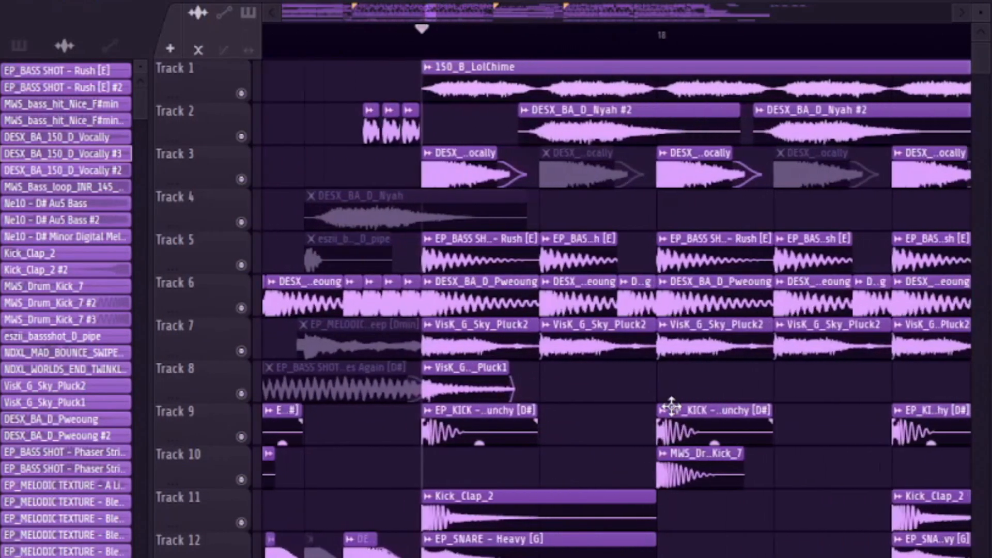
# Audition Track 1's 150_B_LolChime alone, Track 2's DESX_BA_D_Nyah clips alone, and both tracks together.
pyautogui.scroll(1, 730, 441)
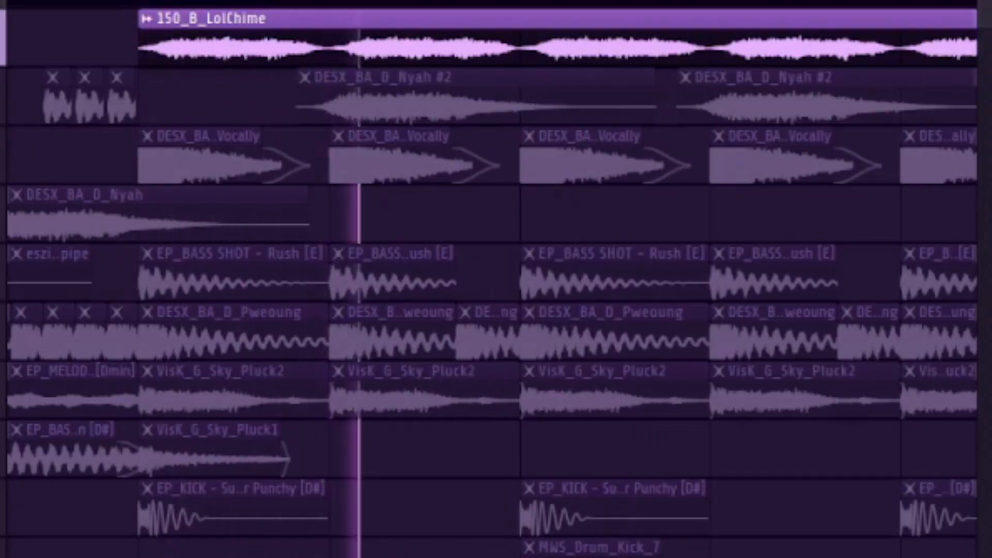
pyautogui.press('space')
pyautogui.rightClick(0, 124)
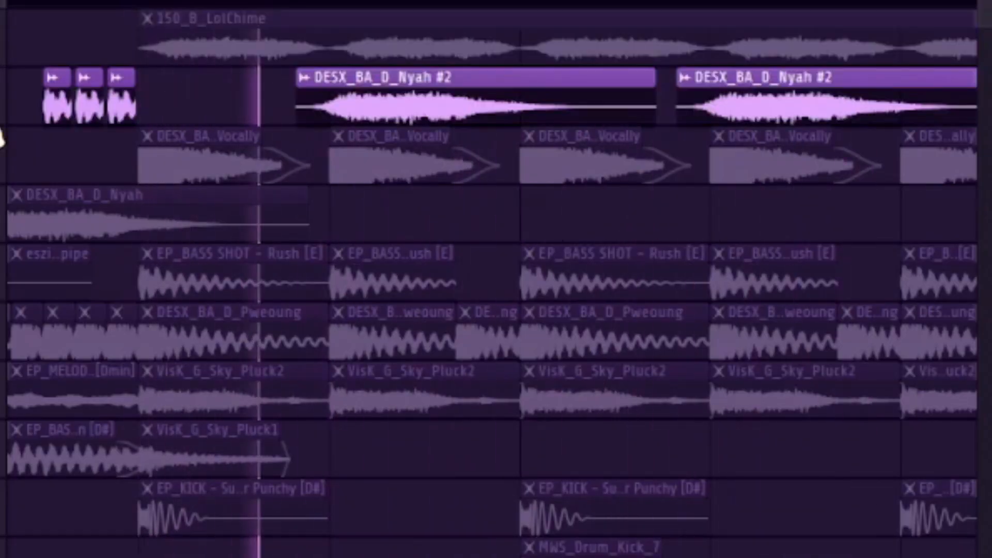
pyautogui.click(0, 62)
pyautogui.press('space')
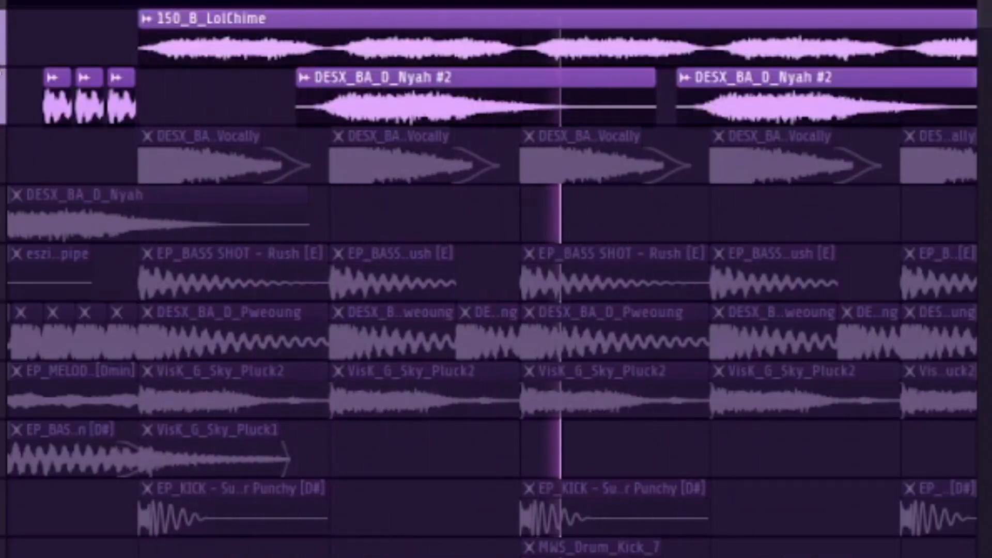
# Solo Track 3's Vocally clips, layer Tracks 1 and 2 with them, and solo Track 5's bass shots.
pyautogui.rightClick(2, 176)
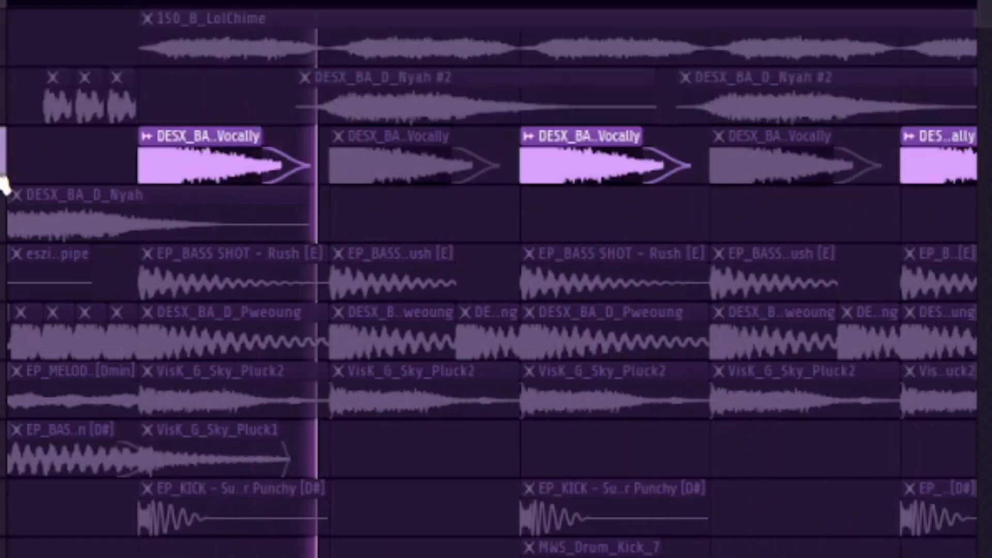
pyautogui.click(2, 98)
pyautogui.click(2, 57)
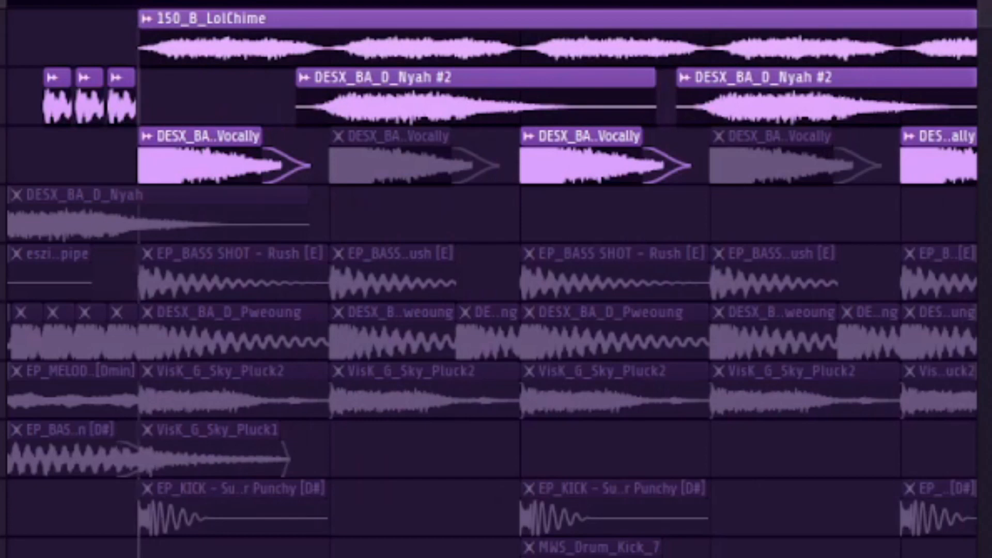
pyautogui.rightClick(2, 299)
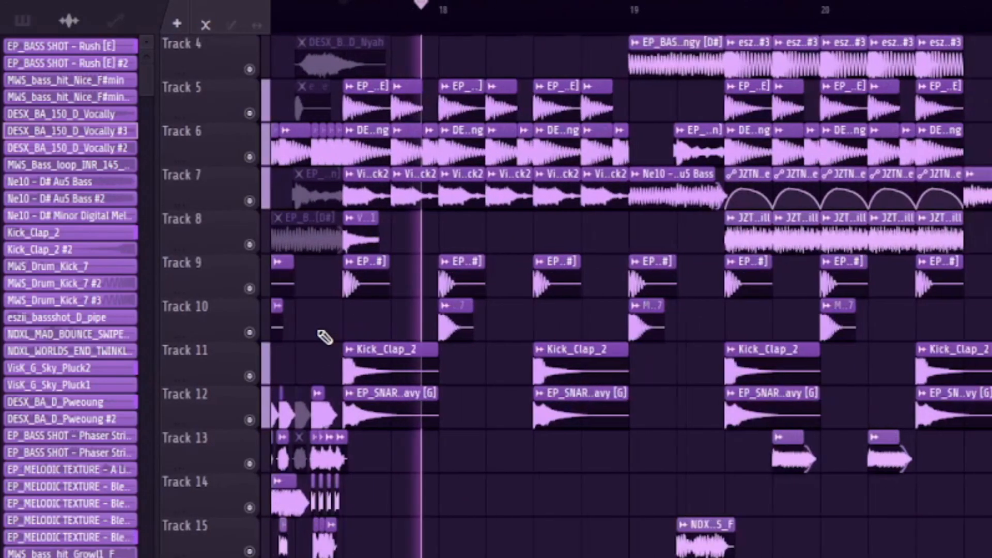
# Play the start of Drop 2 at bar 33 with only Tracks 1, 2 and 4 audible.
pyautogui.scroll(-5, 325, 337)
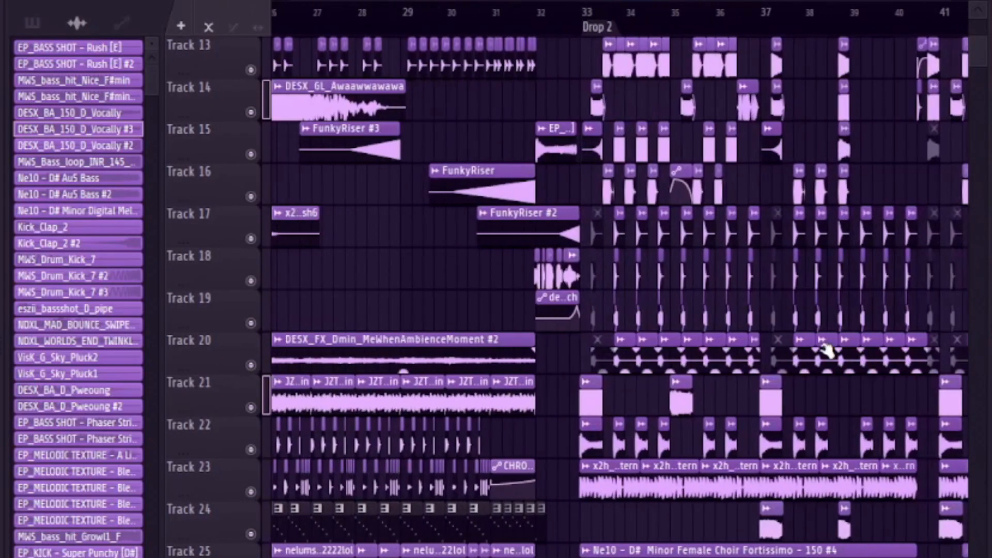
pyautogui.scroll(4, 804, 356)
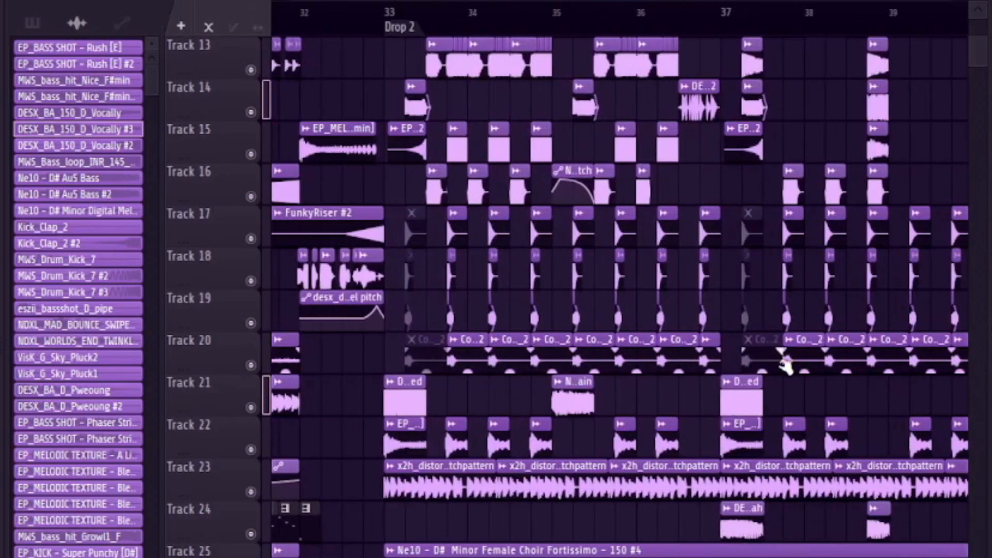
pyautogui.scroll(3, 791, 361)
pyautogui.scroll(6, 774, 377)
pyautogui.scroll(8, 447, 222)
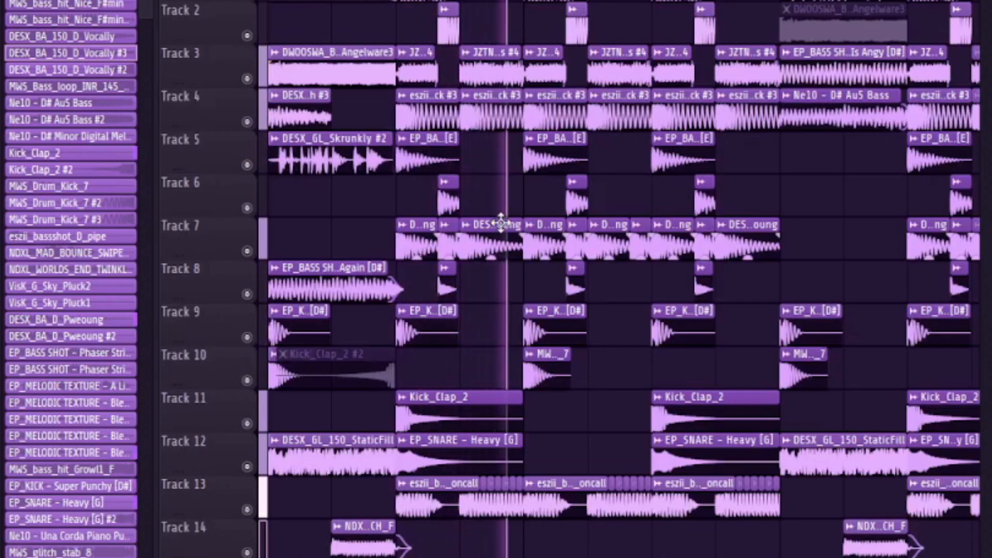
pyautogui.doubleClick(504, 81)
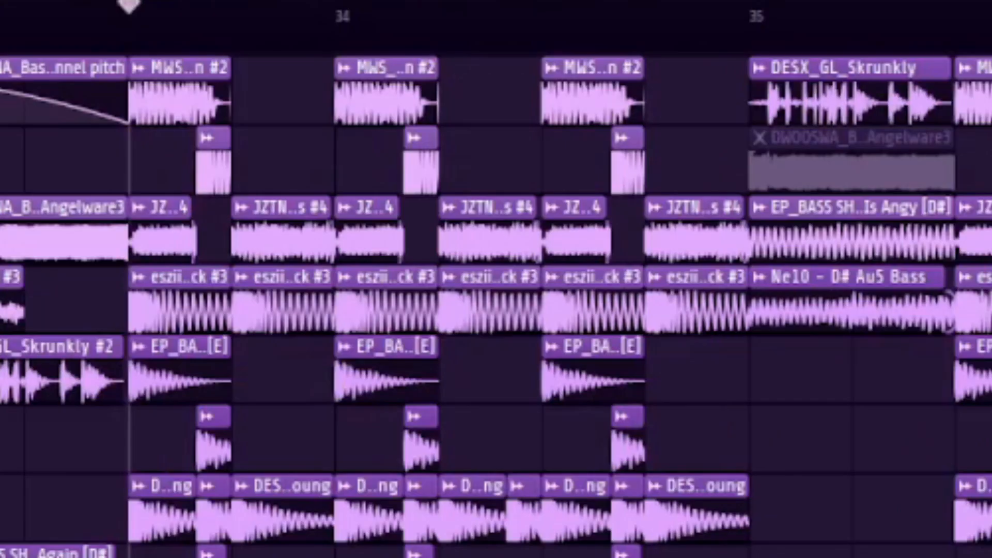
pyautogui.rightClick(247, 79)
pyautogui.scroll(3, 207, 455)
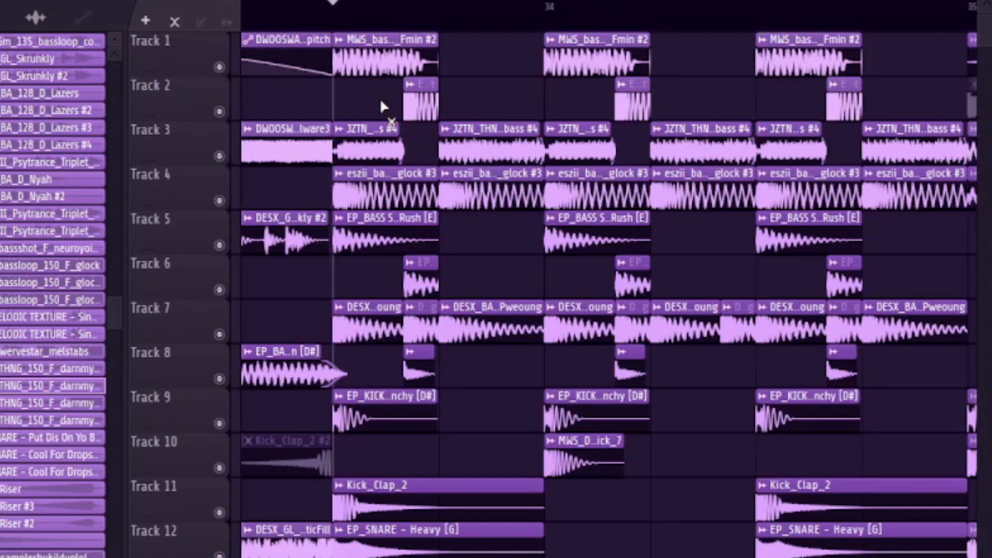
pyautogui.moveTo(383, 145)
pyautogui.mouseDown()
pyautogui.moveTo(775, 136)
pyautogui.moveTo(869, 156)
pyautogui.mouseUp()
pyautogui.press('space')
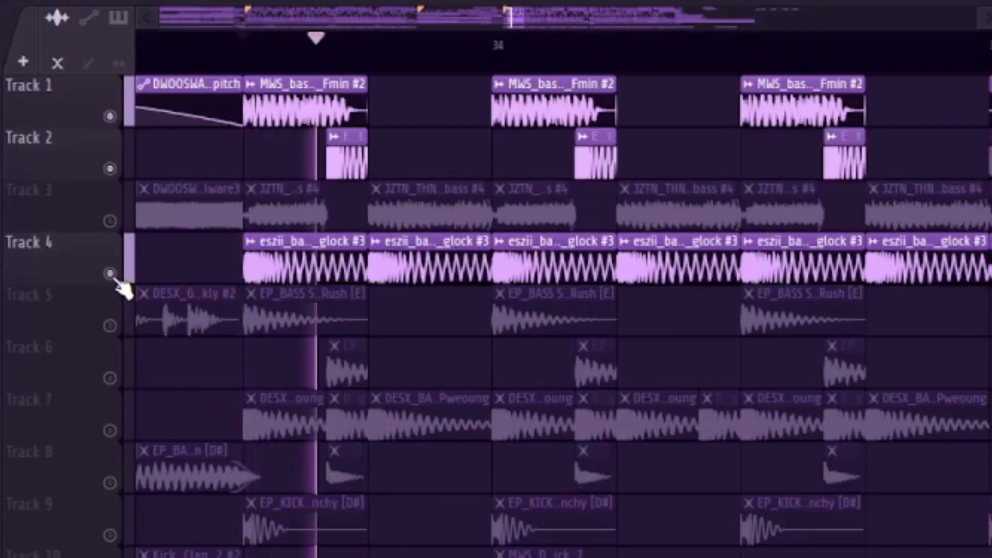
# Audition the fill before bar 39 by soloing its layers on Tracks 8 and 14 and unmuting Tracks 15 and 16.
pyautogui.scroll(1, 402, 375)
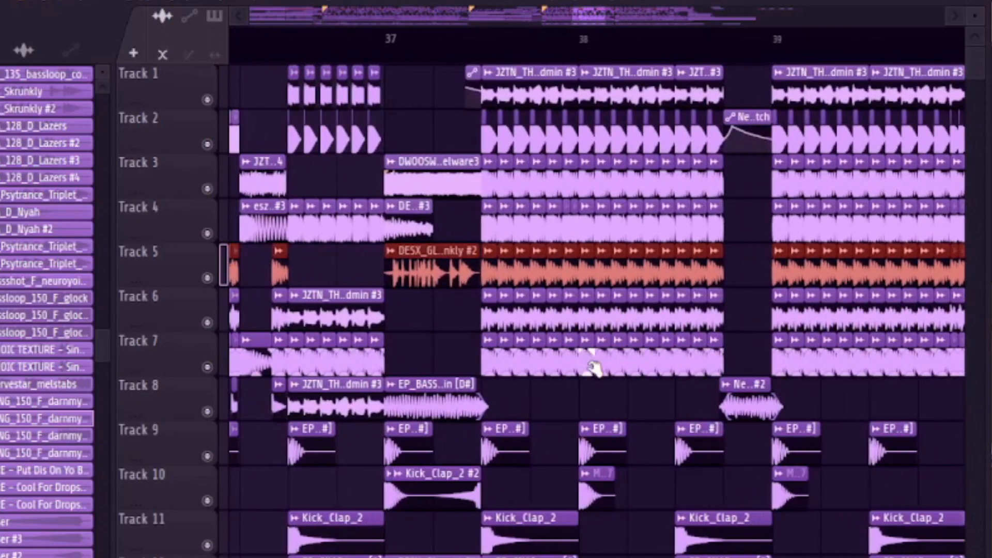
pyautogui.scroll(4, 594, 367)
pyautogui.scroll(-2, 251, 212)
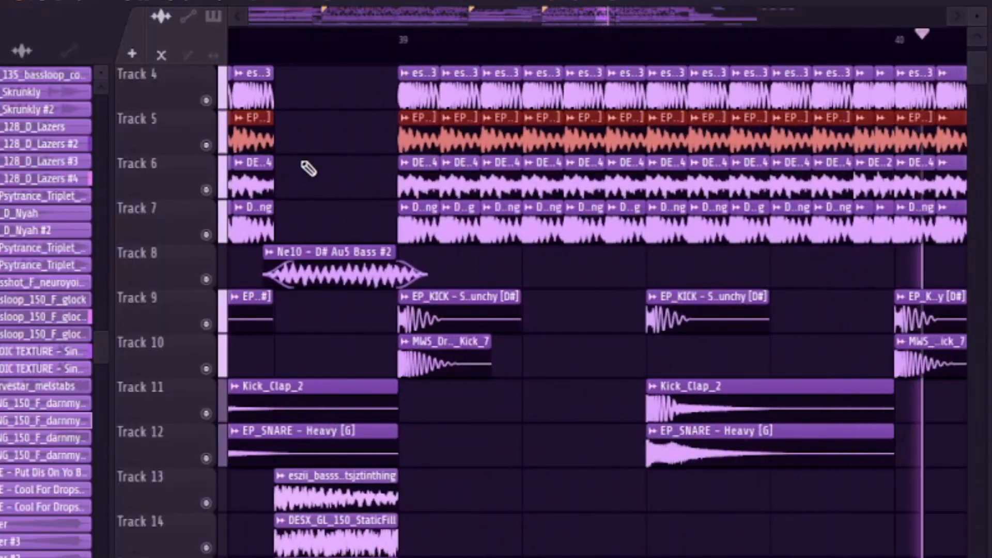
pyautogui.rightClick(206, 279)
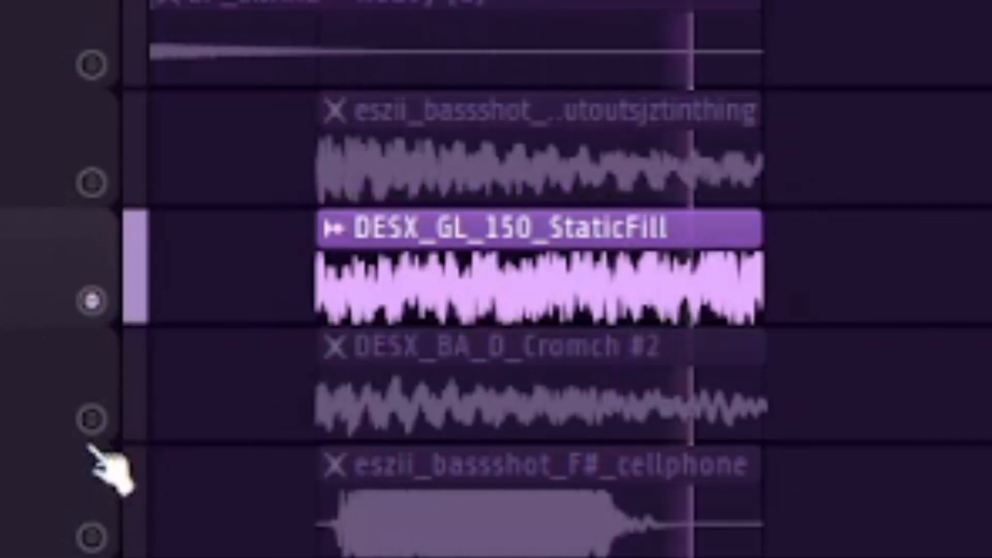
pyautogui.click(205, 553)
pyautogui.click(67, 414)
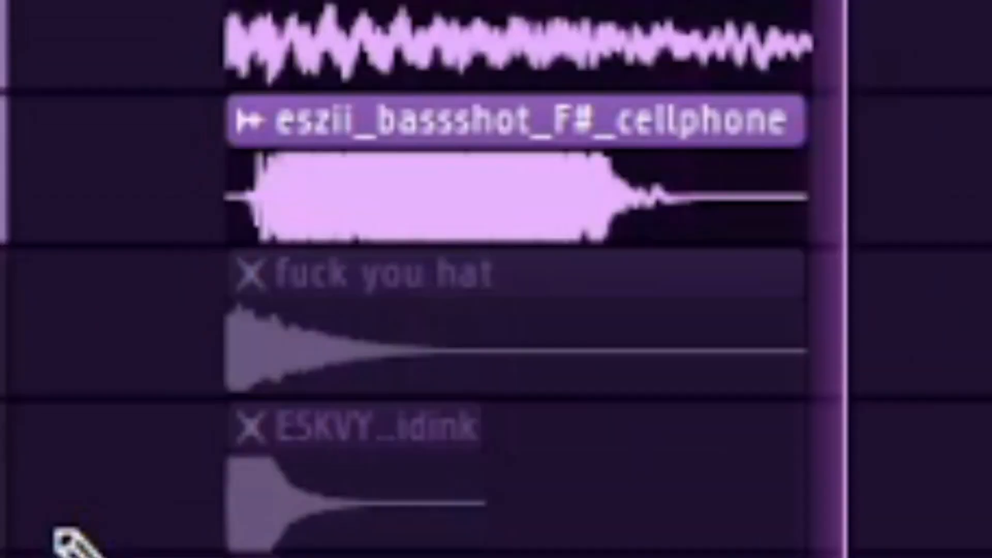
# Solo the track of Ne10 clips just above the Sidechain Toggle automation and play it.
pyautogui.scroll(2, 634, 365)
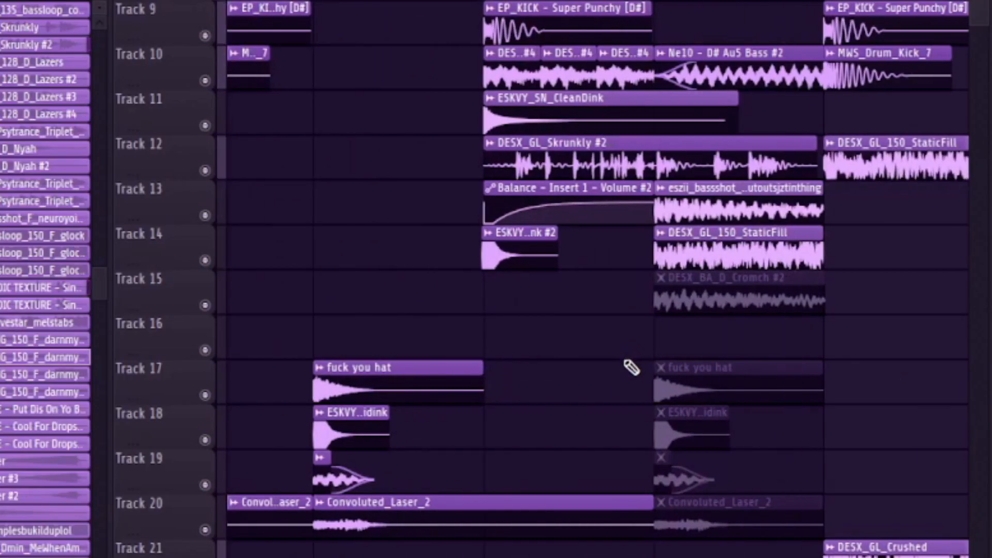
pyautogui.scroll(4, 633, 364)
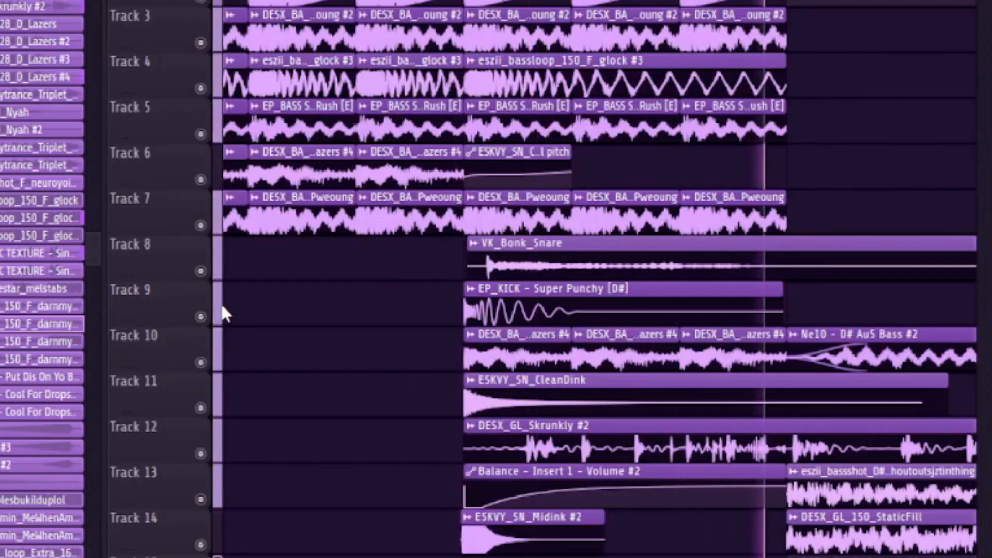
pyautogui.scroll(-5, 224, 313)
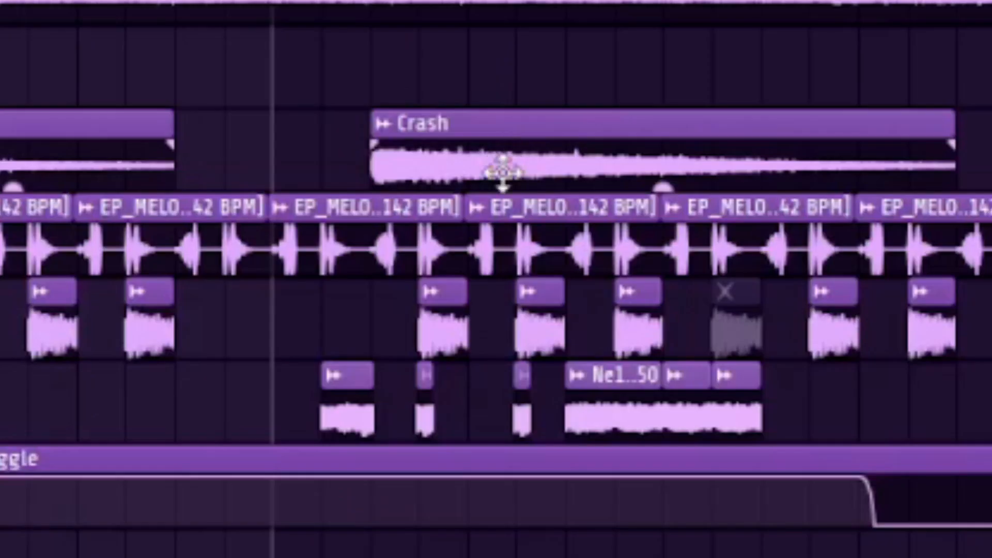
pyautogui.keyDown('ctrl'); pyautogui.scroll(5, 603, 226); pyautogui.keyUp('ctrl')
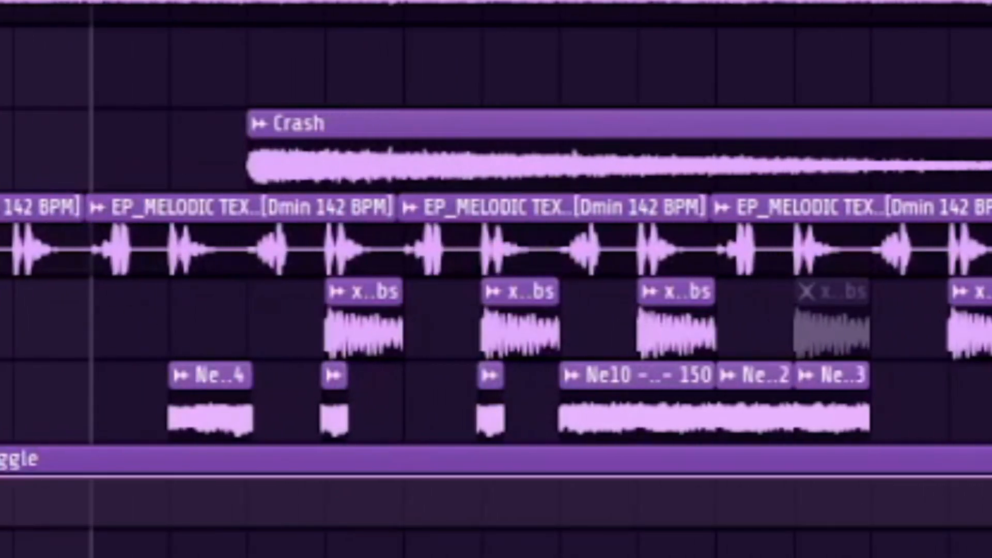
pyautogui.rightClick(1, 428)
pyautogui.press('space')
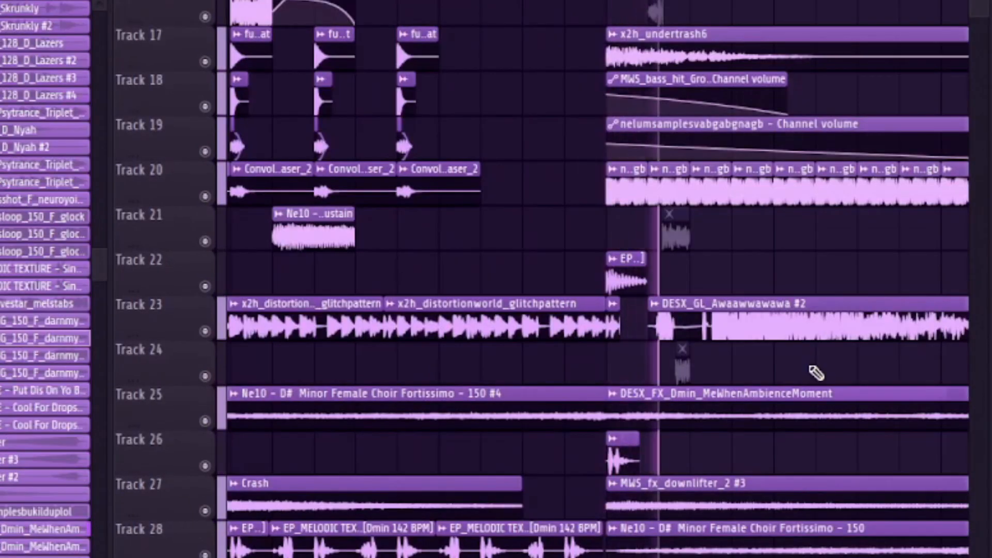
# Audition the intro's ambience by unmuting Track 16's MWS_fx_downlifter_2 clips alongside Track 18's DESX_FX_Dmin_MeWhenAmbienceMoment.
pyautogui.scroll(3, 815, 375)
pyautogui.scroll(4, 816, 373)
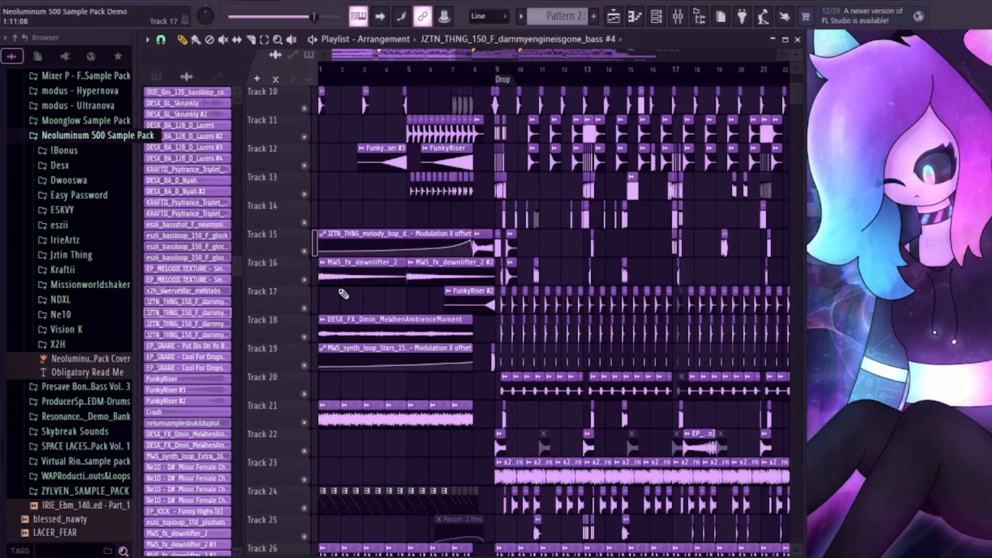
pyautogui.scroll(7, 326, 295)
pyautogui.scroll(-1, 316, 293)
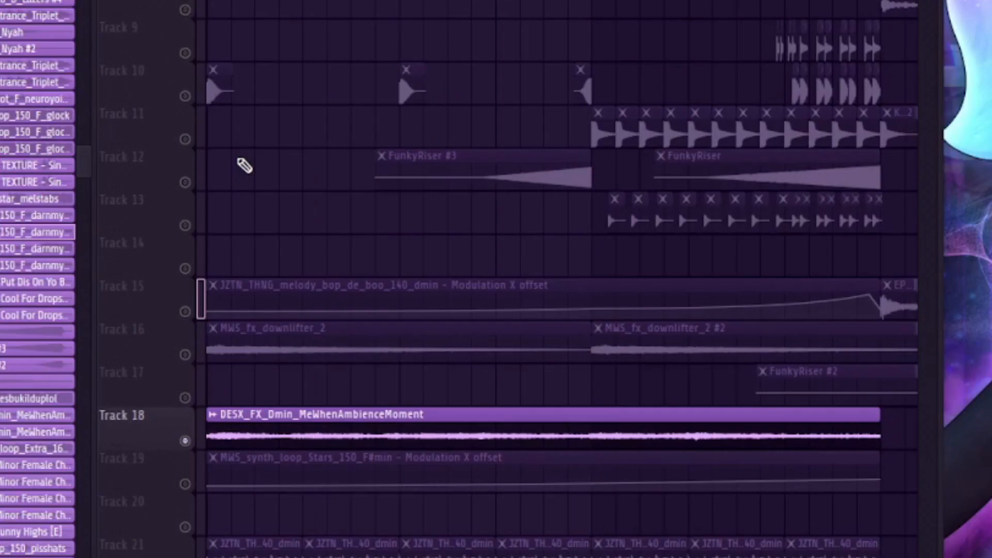
pyautogui.scroll(2, 241, 162)
pyautogui.scroll(-3, 237, 184)
pyautogui.scroll(3, 222, 241)
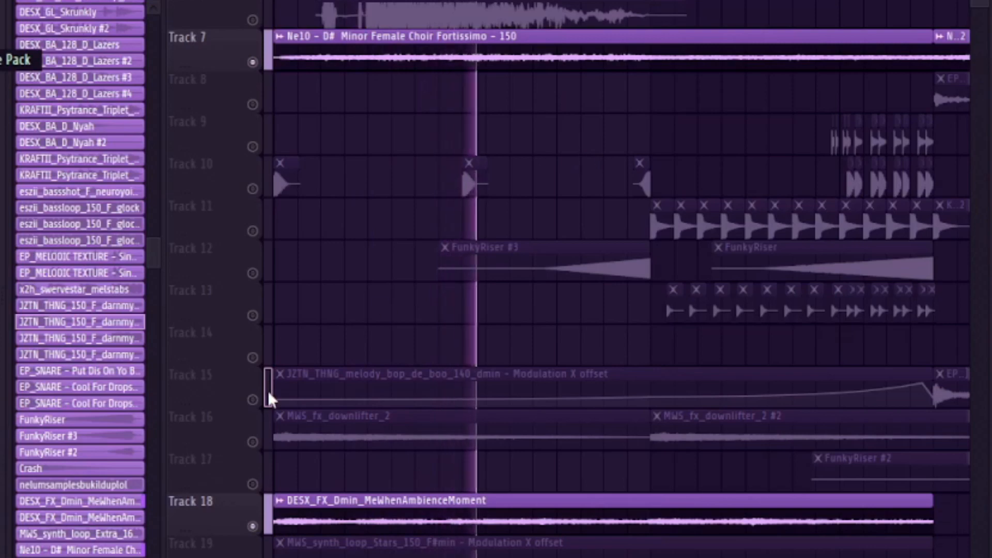
pyautogui.click(252, 443)
pyautogui.scroll(-4, 248, 455)
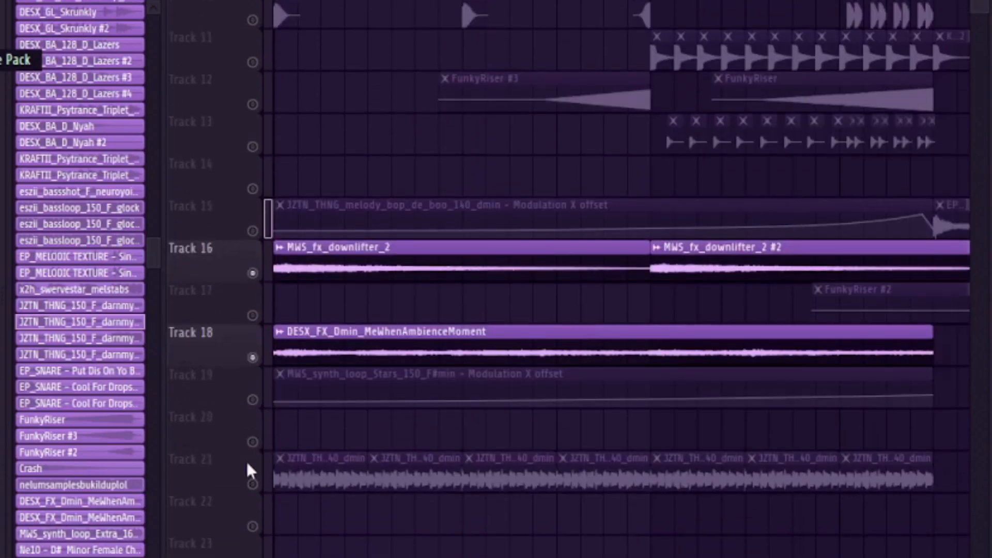
# Audition the intro with Track 21's JZTN loops unmuted alongside Tracks 6, 7, 16, 18 and 24, and restore all tracks.
pyautogui.click(253, 485)
pyautogui.scroll(-2, 254, 481)
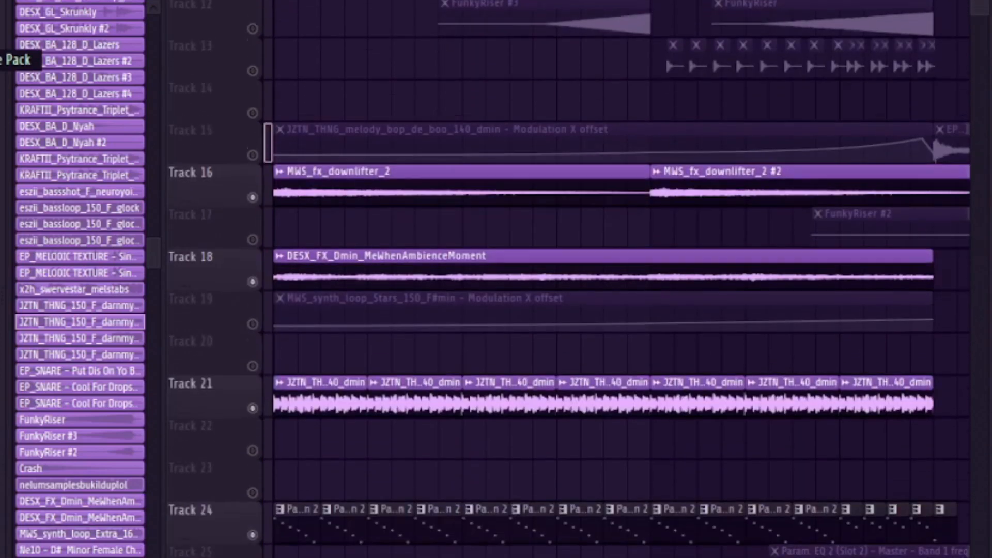
pyautogui.scroll(6, 253, 480)
pyautogui.scroll(-4, 302, 250)
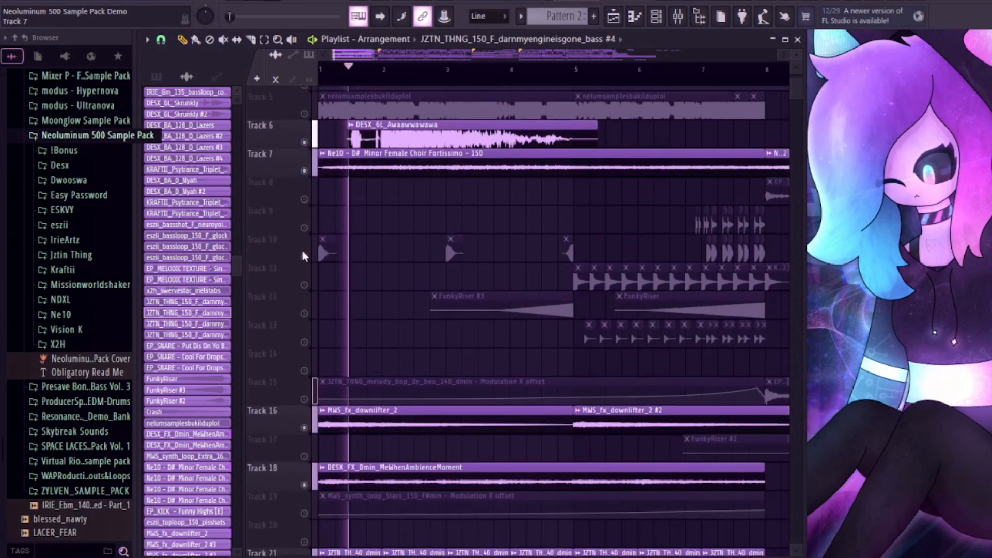
pyautogui.scroll(-11, 303, 250)
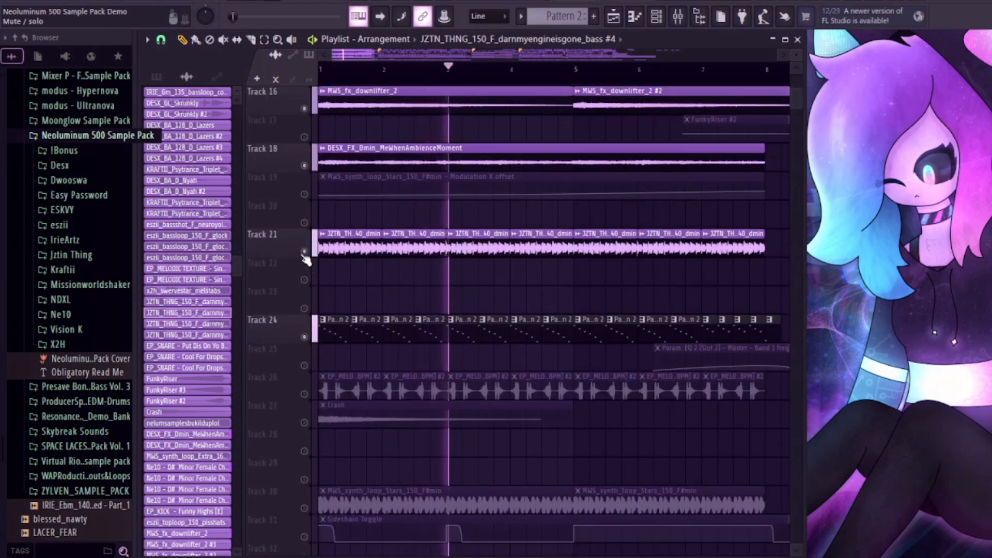
pyautogui.scroll(15, 304, 258)
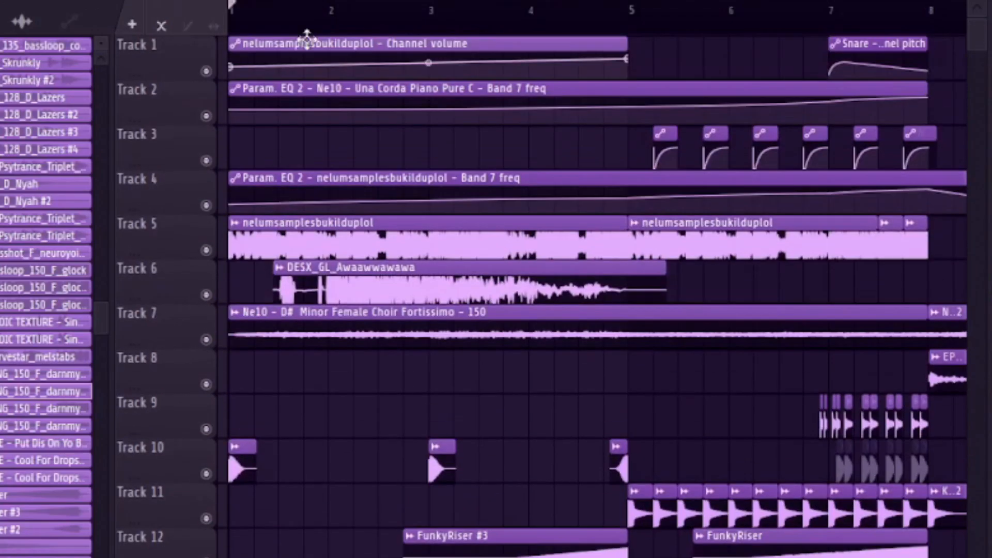
pyautogui.keyDown('ctrl'); pyautogui.click(206, 250); pyautogui.keyUp('ctrl')
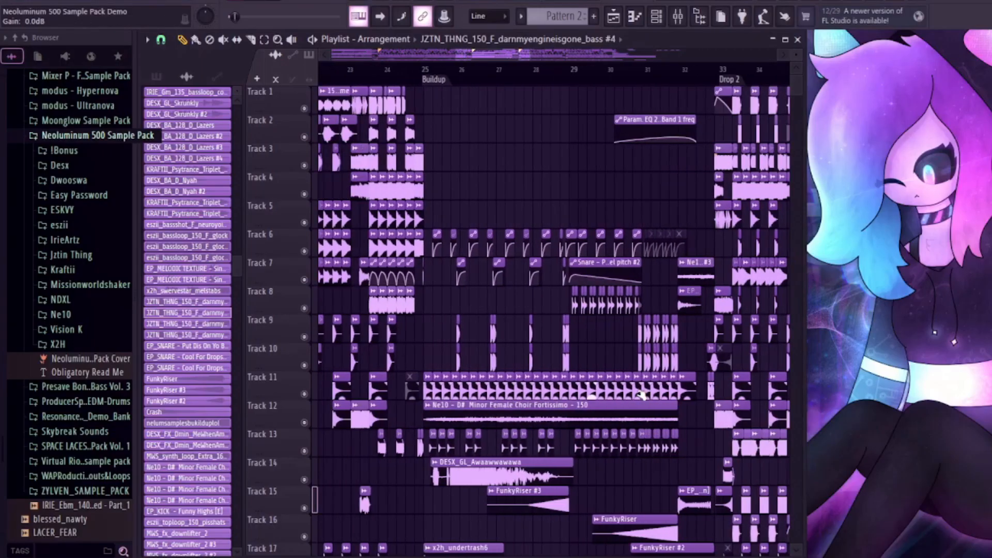
# Look over the full arrangement across the Drop, Buildup and Drop 2 sections, and review the Neoluminum 500 Sample Pack's folders.
pyautogui.scroll(1, 641, 396)
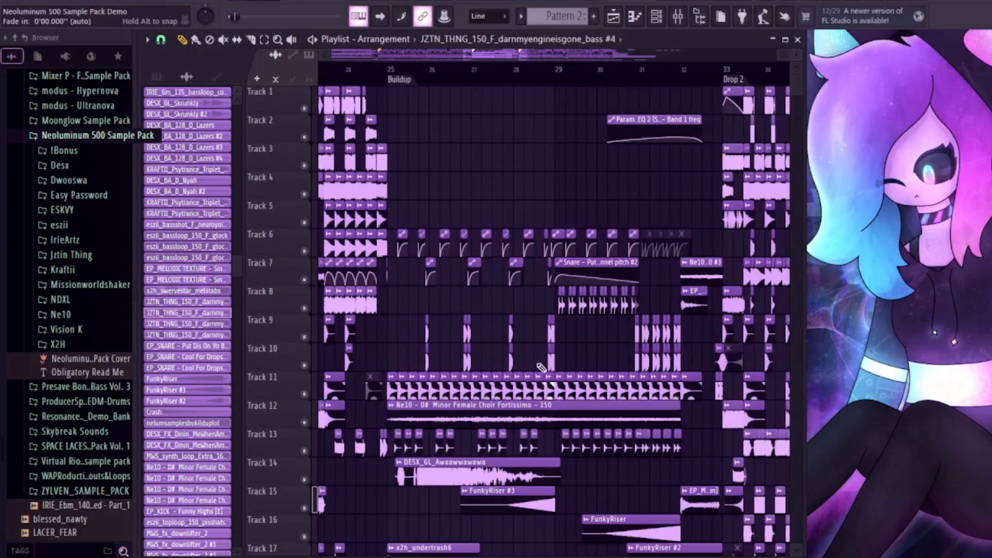
pyautogui.scroll(-5, 420, 96)
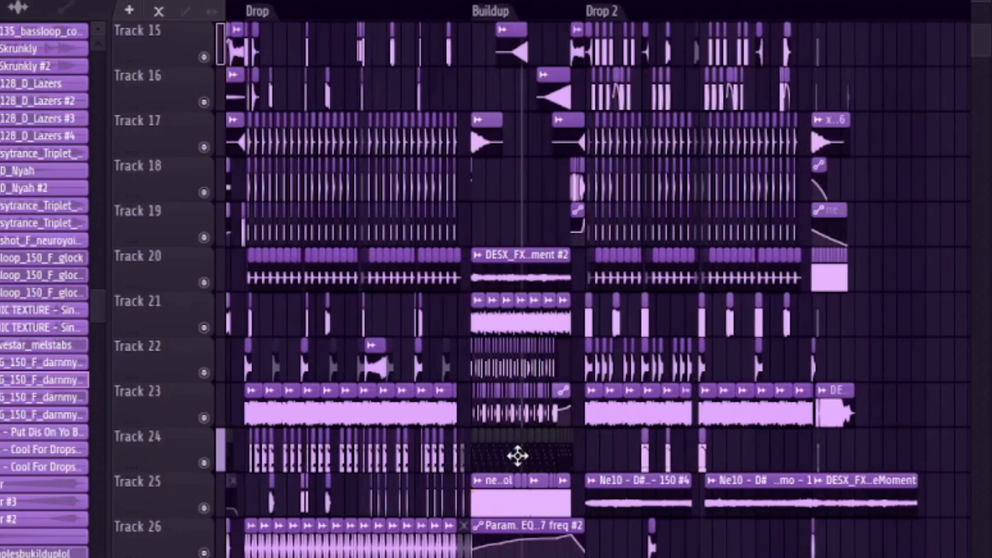
pyautogui.scroll(-3, 517, 456)
pyautogui.scroll(3, 533, 454)
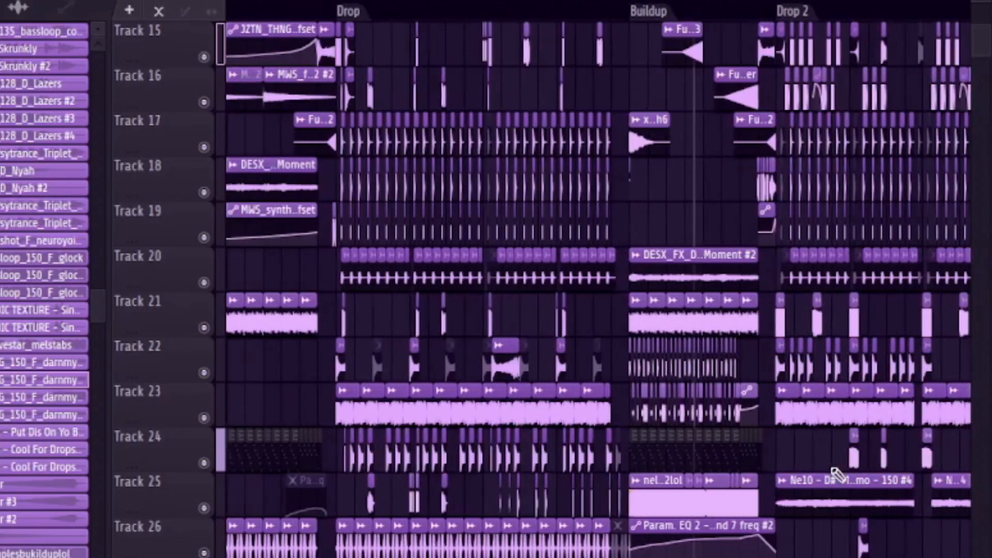
pyautogui.scroll(-2, 540, 455)
pyautogui.scroll(1, 588, 453)
pyautogui.scroll(4, 657, 458)
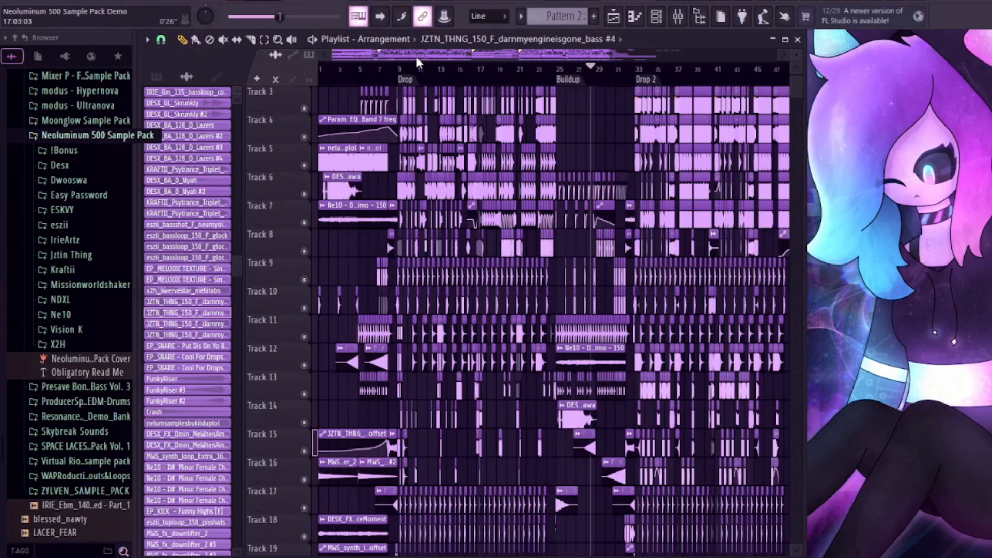
pyautogui.scroll(-3, 90, 217)
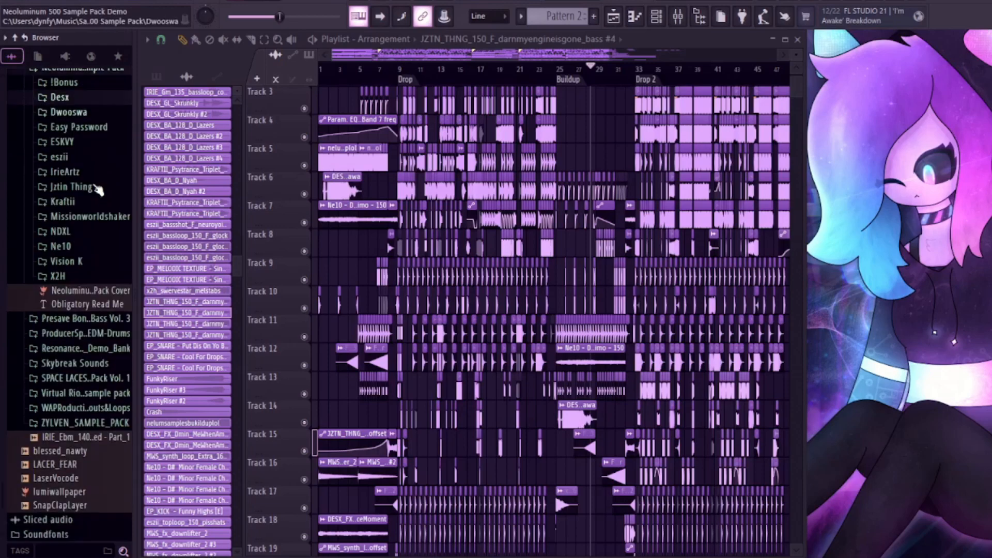
pyautogui.scroll(3, 79, 227)
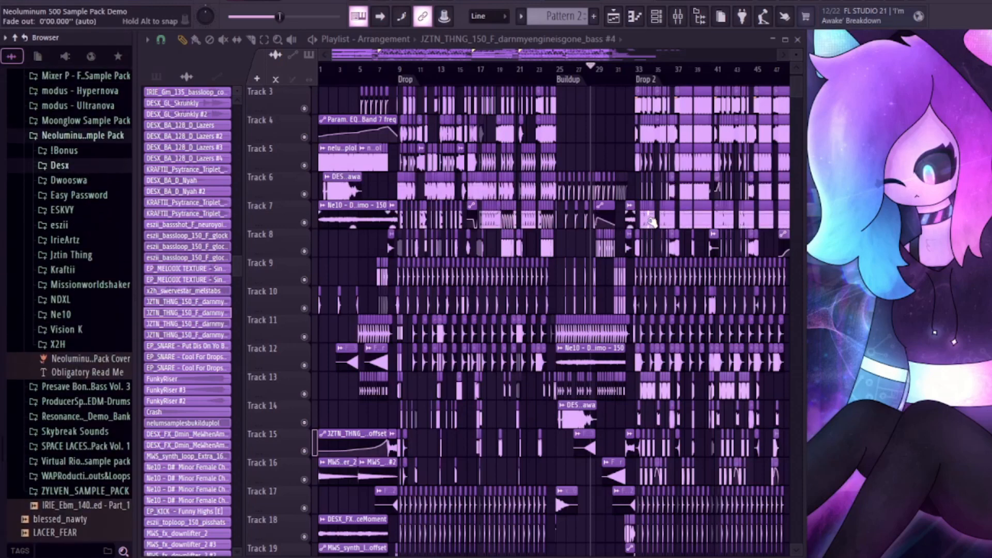